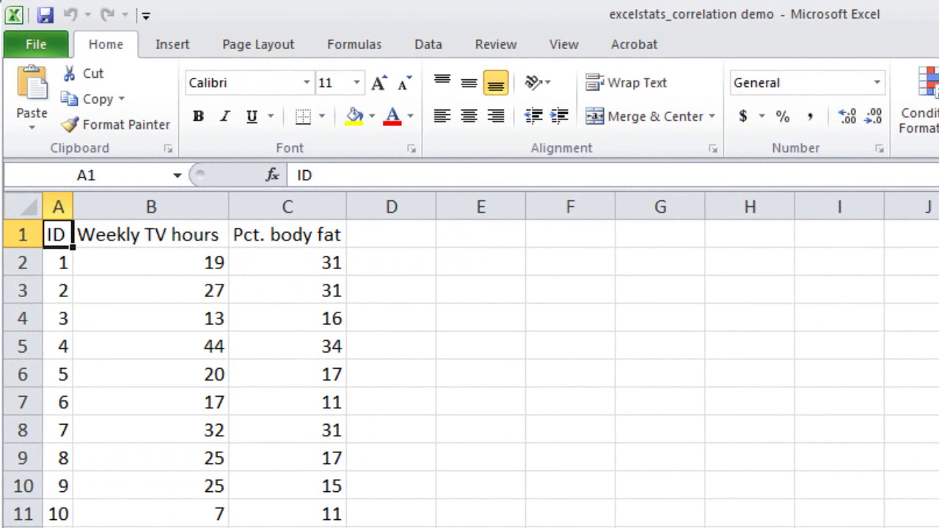
- Start a Regression analysis from the Data Analysis tools
click(432, 51)
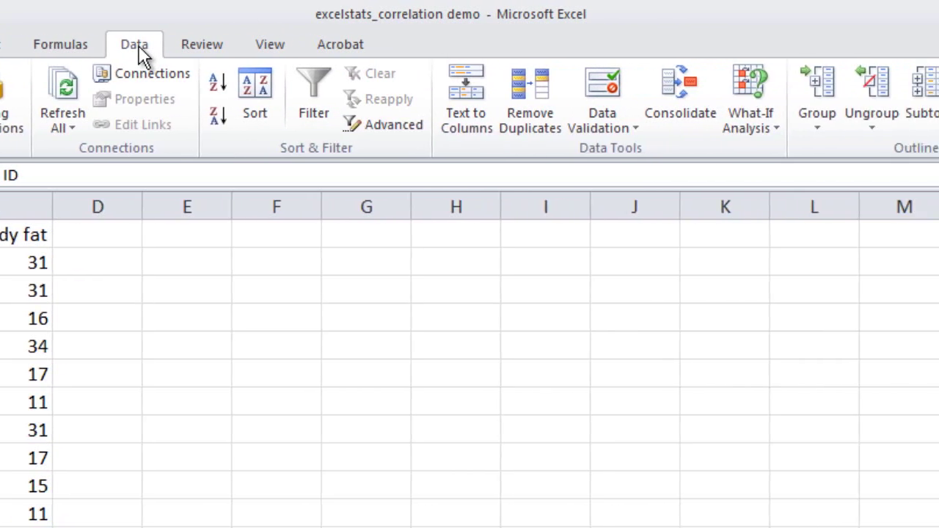
click(865, 75)
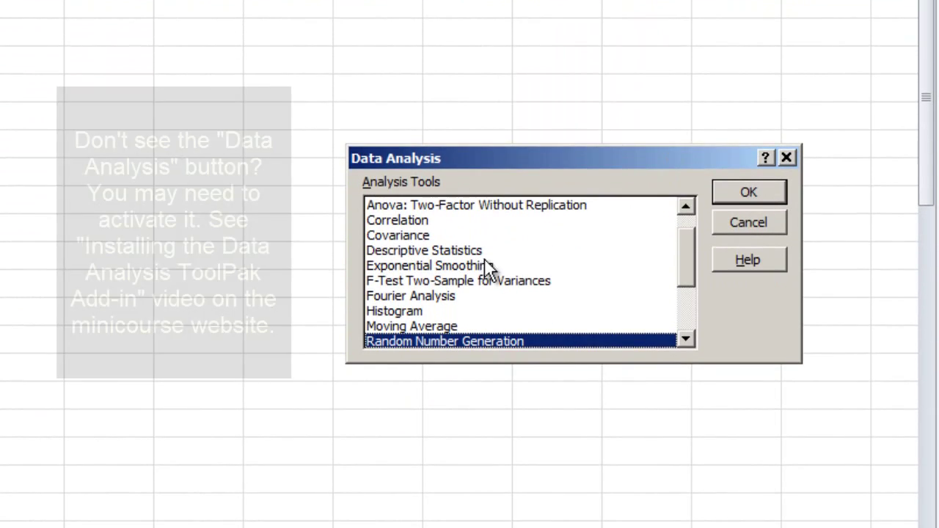
scroll(467, 249, down, 2)
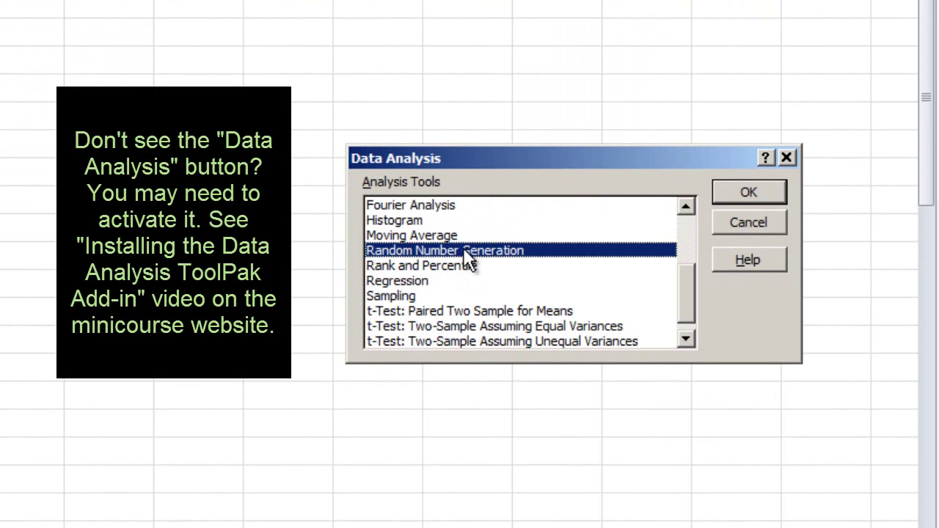
click(396, 283)
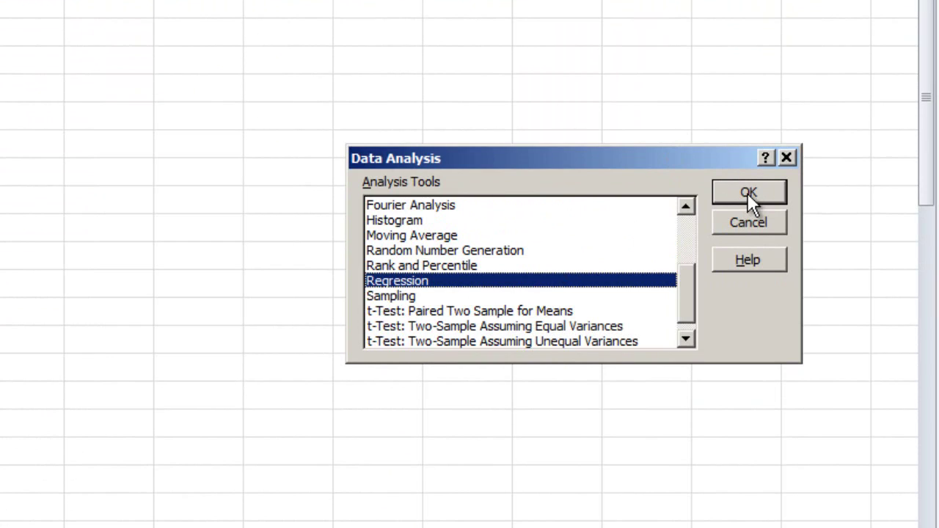
click(747, 193)
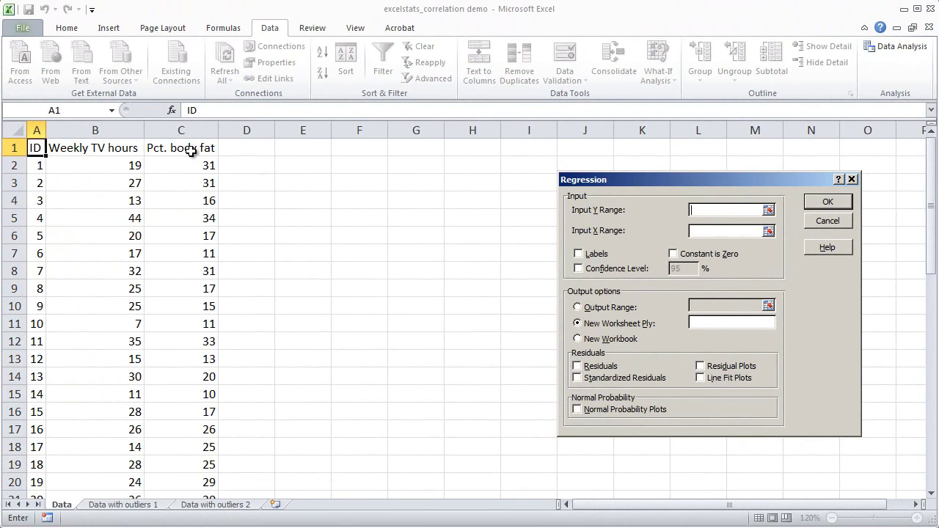
- Set the regression's Y range to the body fat column C1:C51 and its X range to the weekly TV hours column B1:B51
drag(182, 151, 206, 467)
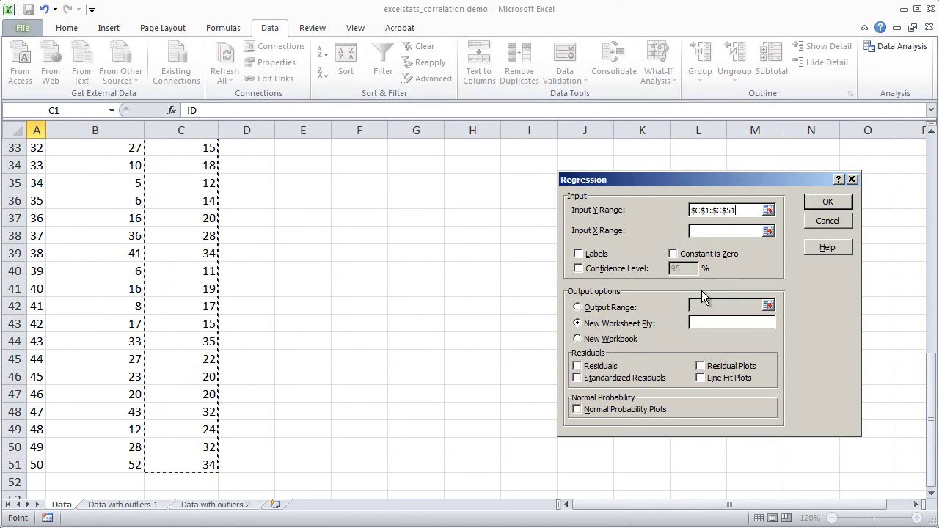
click(715, 231)
scroll(335, 231, up, 11)
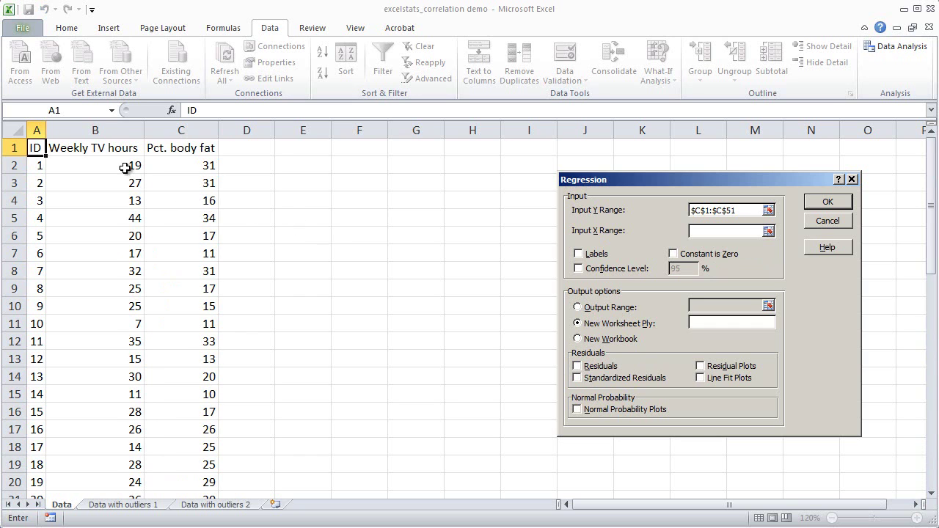
drag(106, 149, 136, 456)
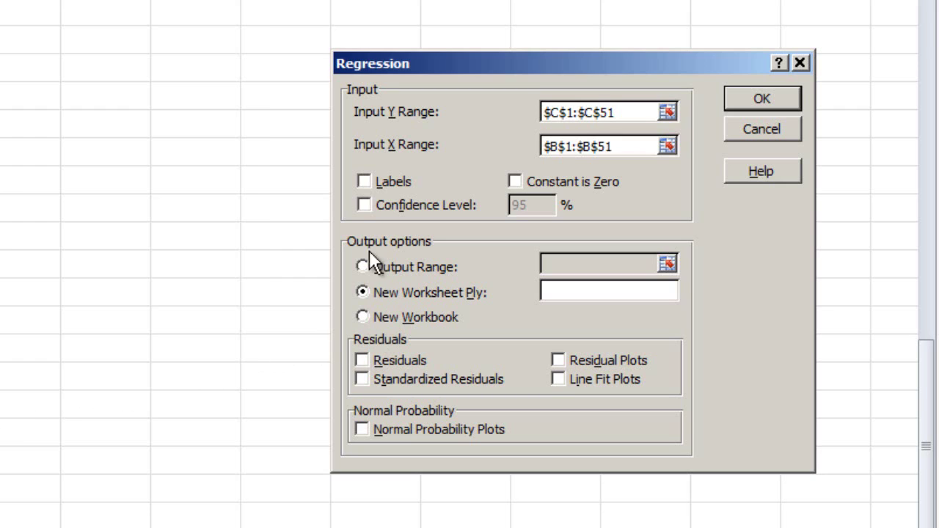
- Run the regression with labels included, line fit plots enabled and the output range starting at cell E1
click(367, 185)
click(363, 267)
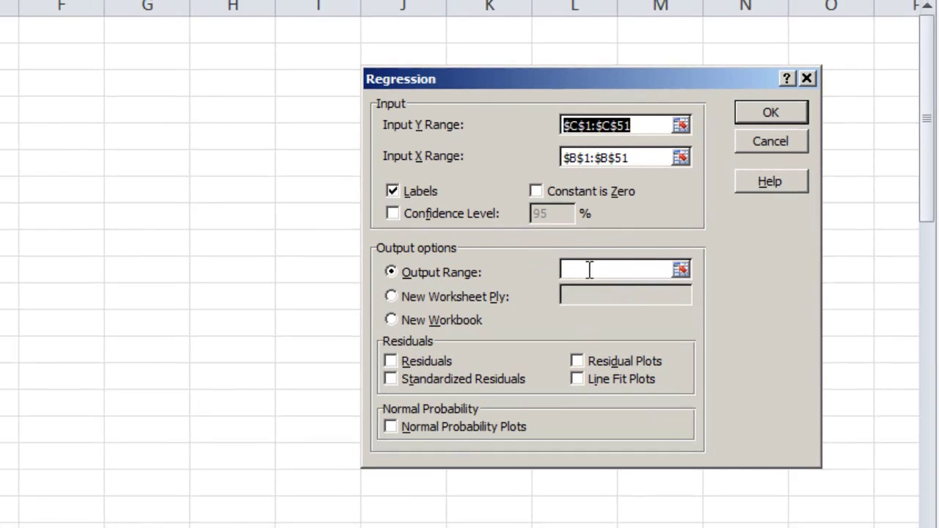
click(570, 264)
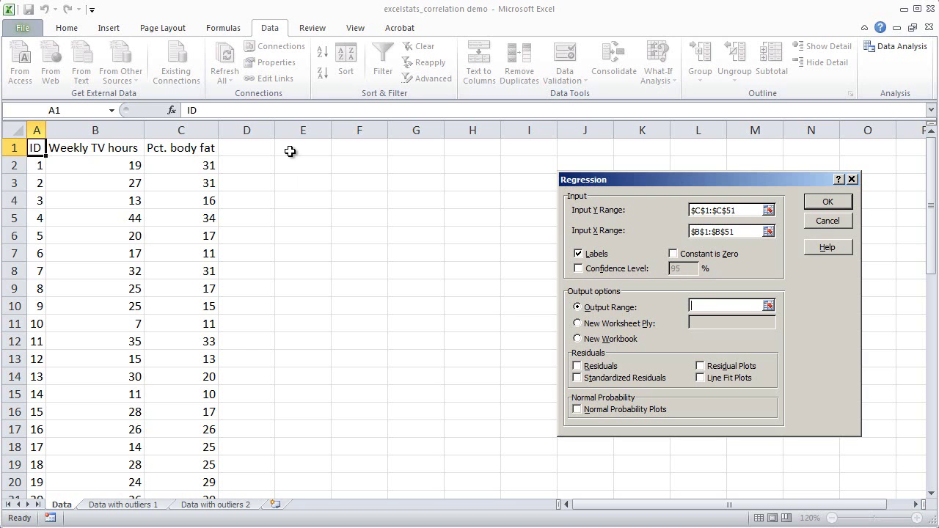
click(290, 151)
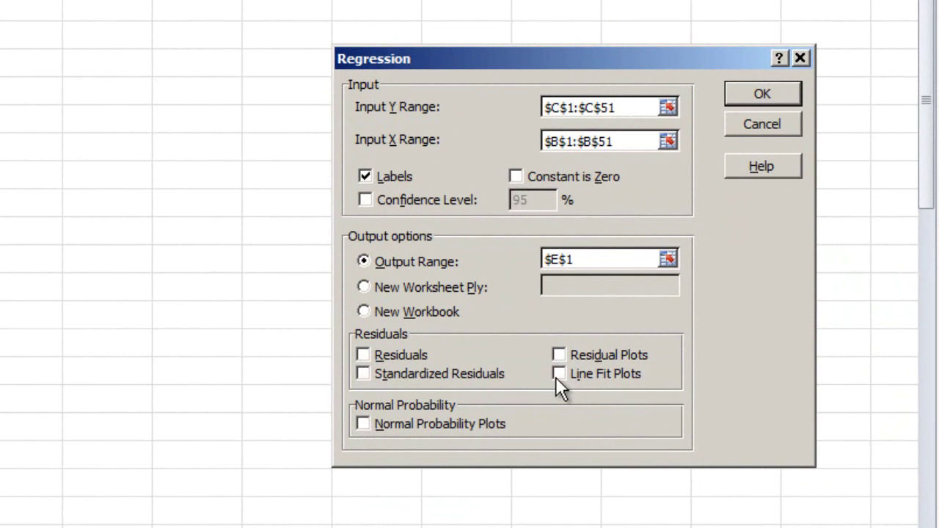
click(559, 374)
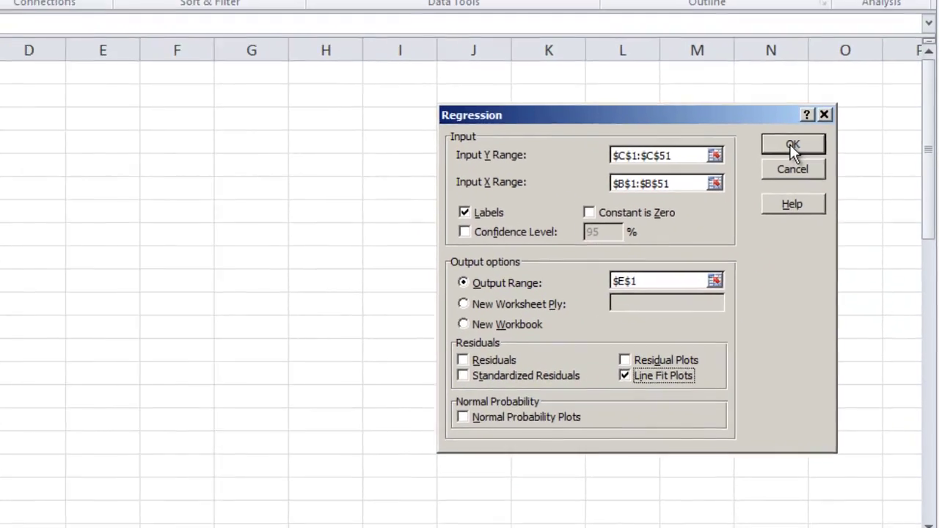
click(761, 95)
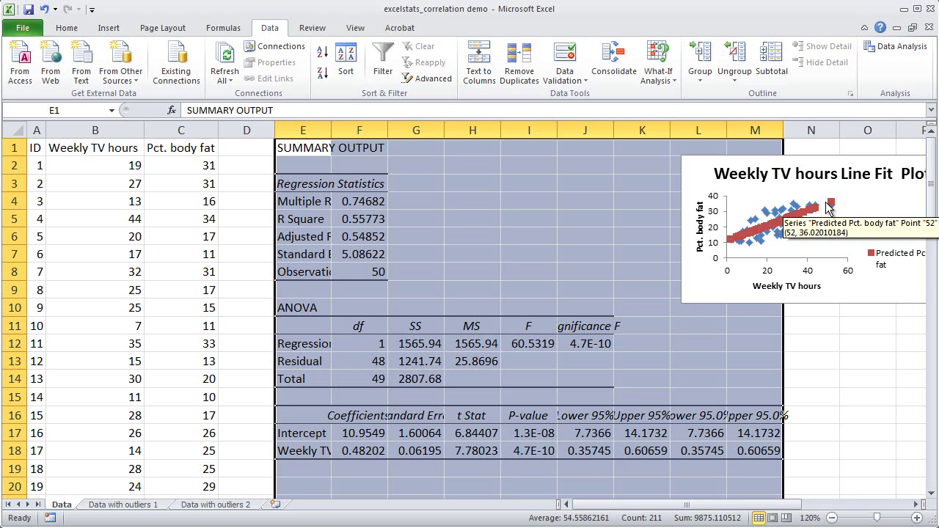
- Enlarge the Weekly TV hours line fit plot so that it extends down to about row 20
click(917, 505)
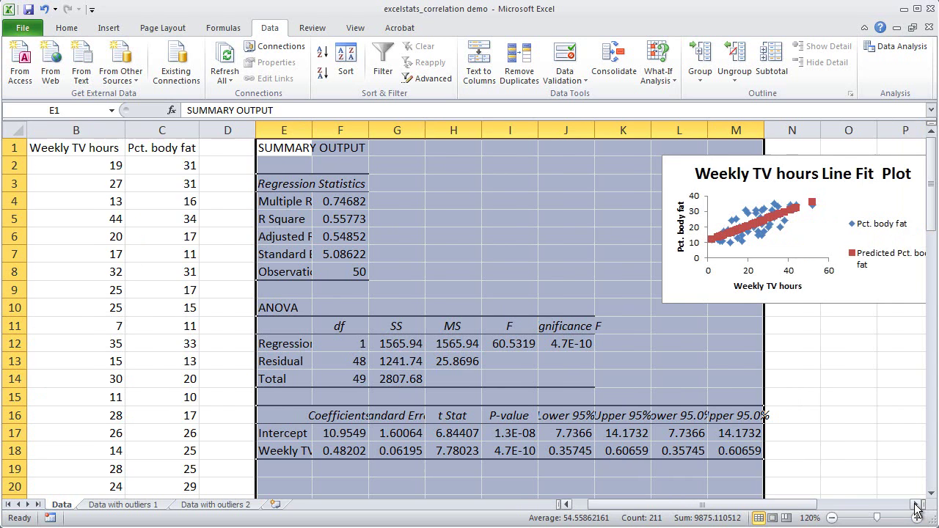
click(917, 505)
click(917, 504)
click(917, 504)
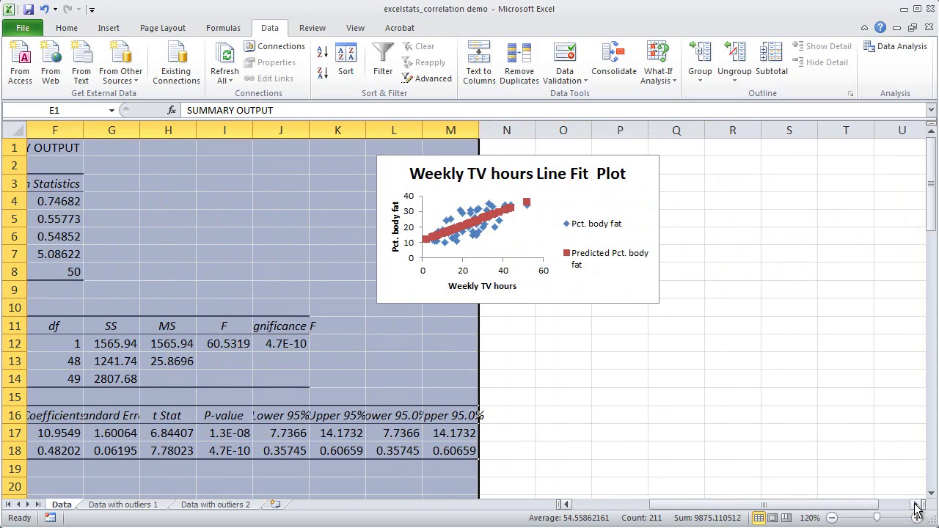
click(618, 237)
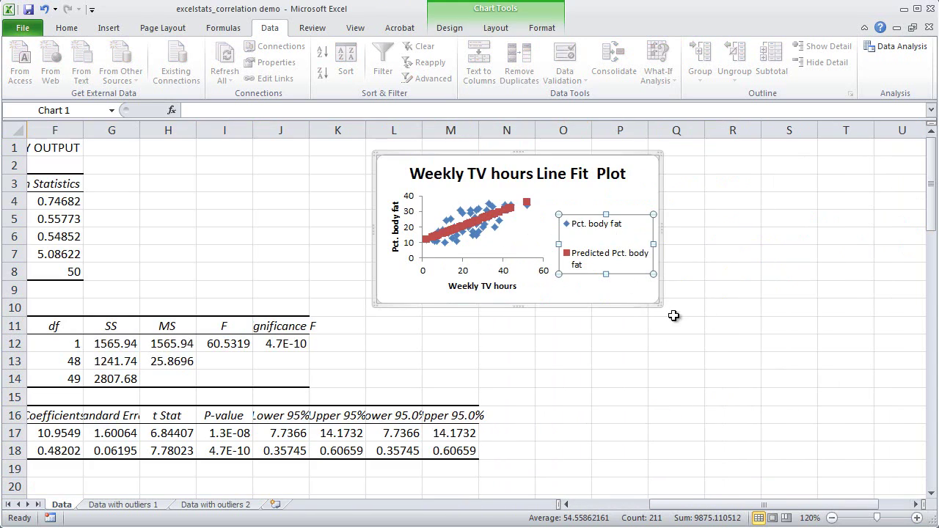
click(653, 302)
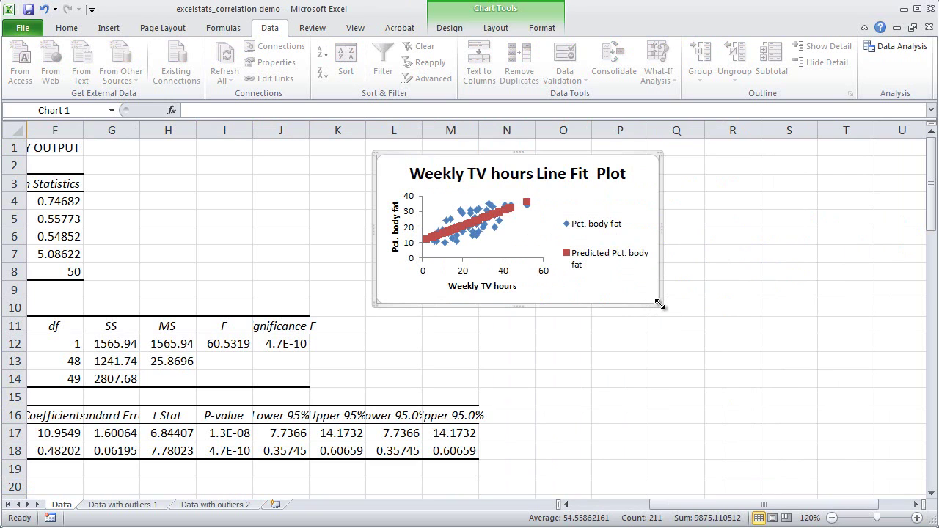
drag(658, 303, 784, 487)
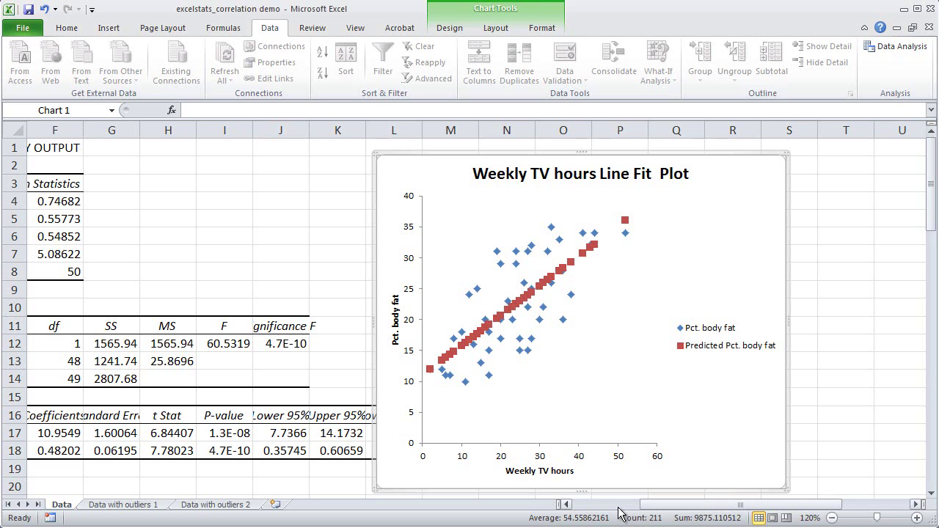
- Autofit the widths of columns E to L so the regression summary output is fully readable
drag(674, 512, 617, 512)
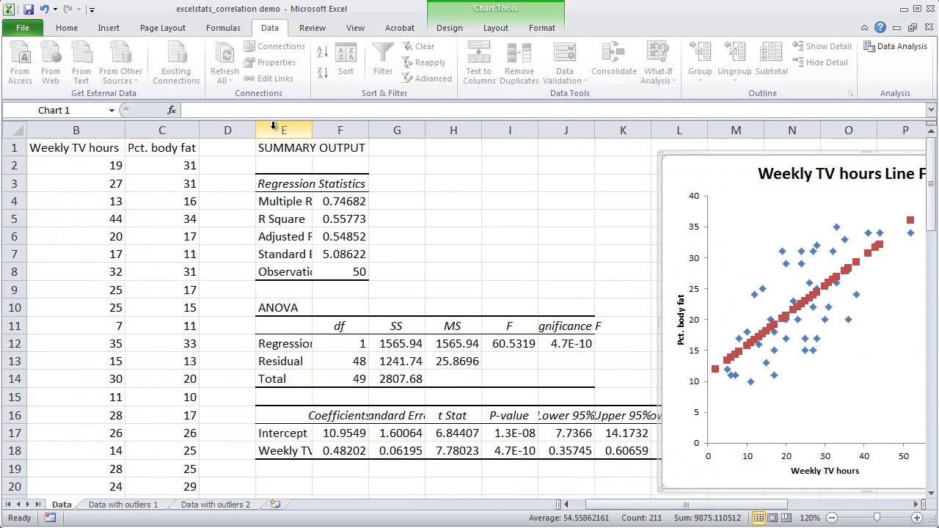
drag(276, 119, 681, 121)
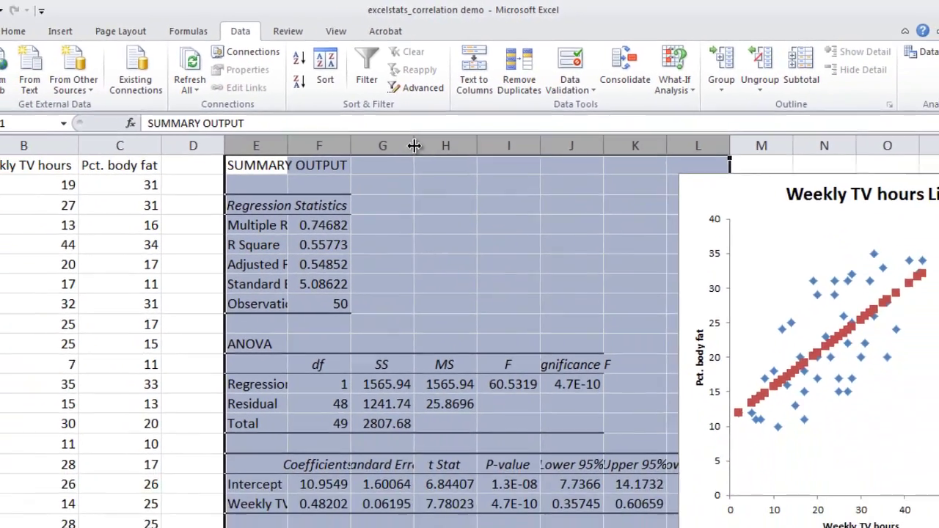
double_click(369, 208)
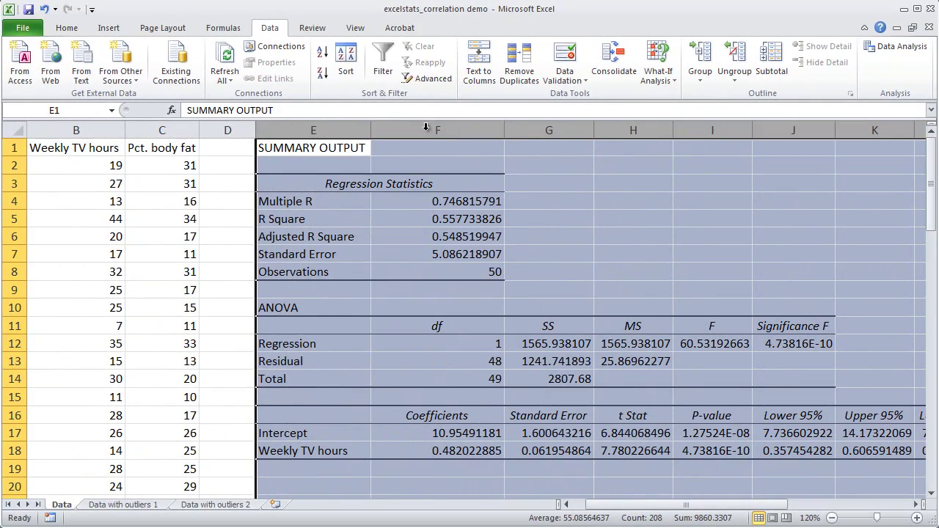
drag(606, 506, 646, 506)
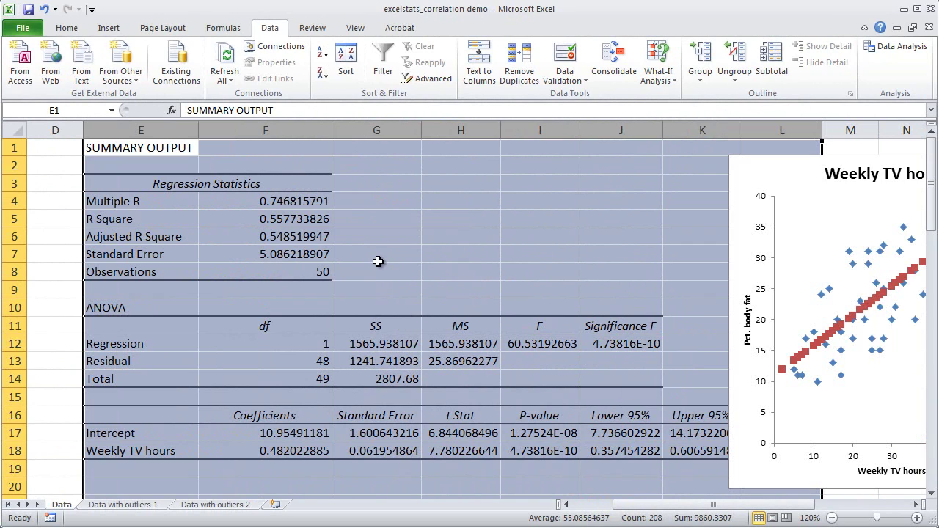
click(374, 259)
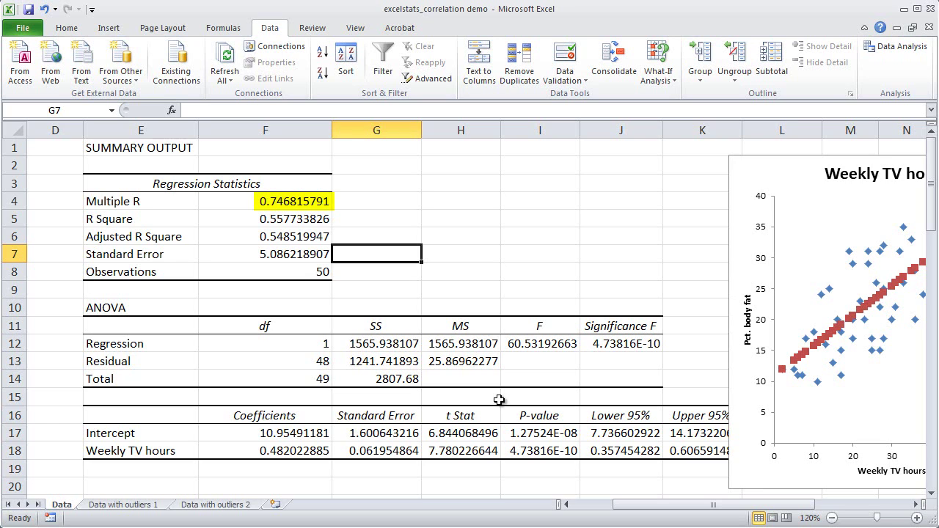
- Examine the line fit plot together with the regression statistics and coefficients on the Data sheet
drag(749, 504, 802, 506)
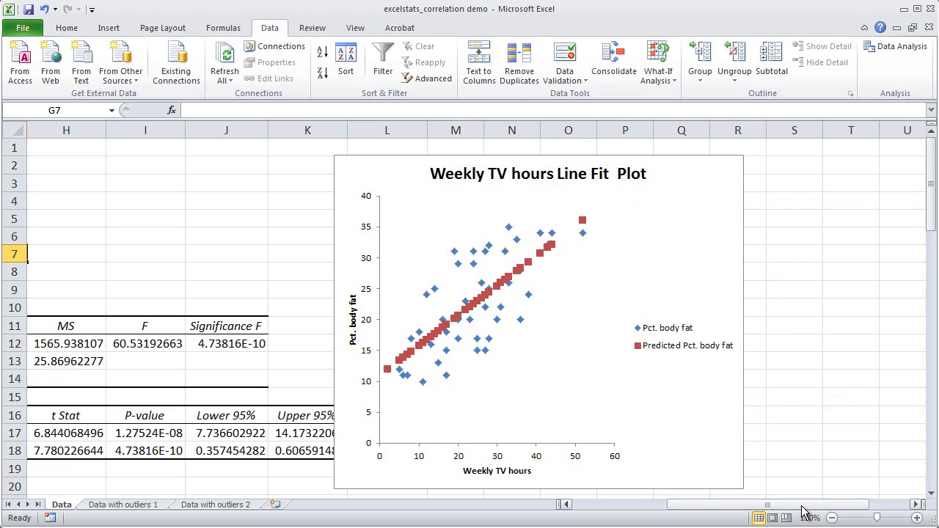
drag(801, 505, 737, 513)
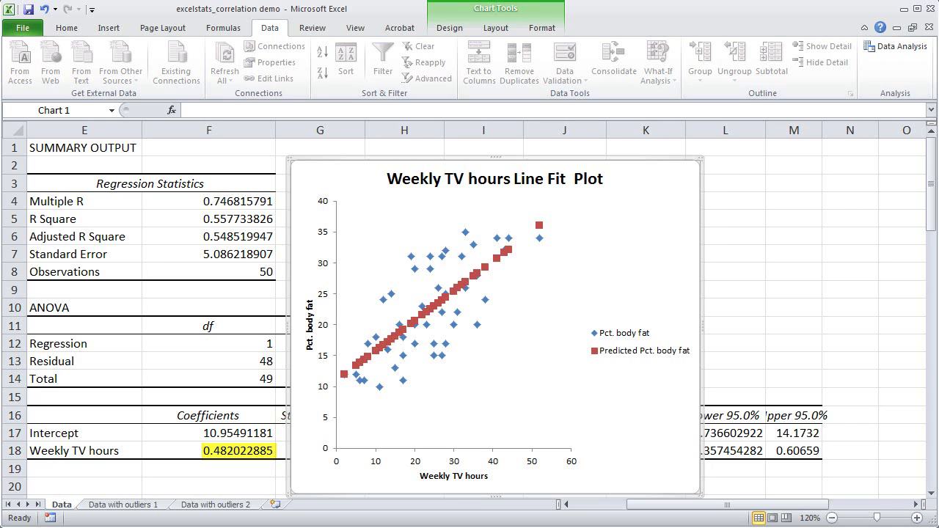
key(ctrl+z)
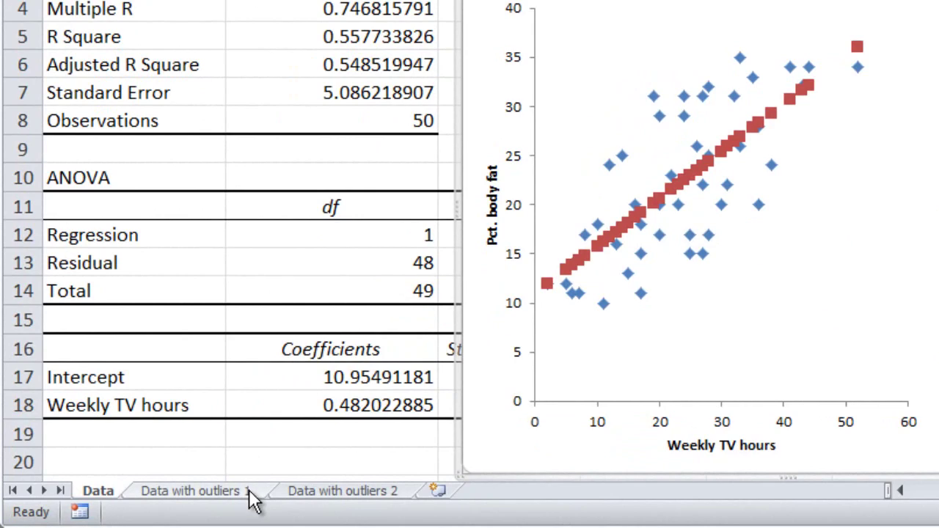
- Open the Data with outliers 1 sheet and examine the red outlier rows at the end of the data and the regression summary
click(192, 490)
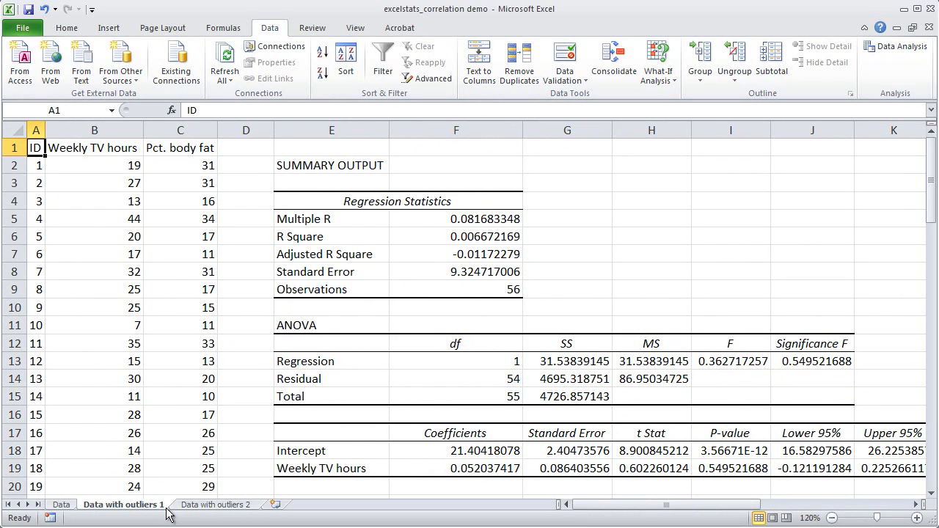
scroll(203, 384, down, 10)
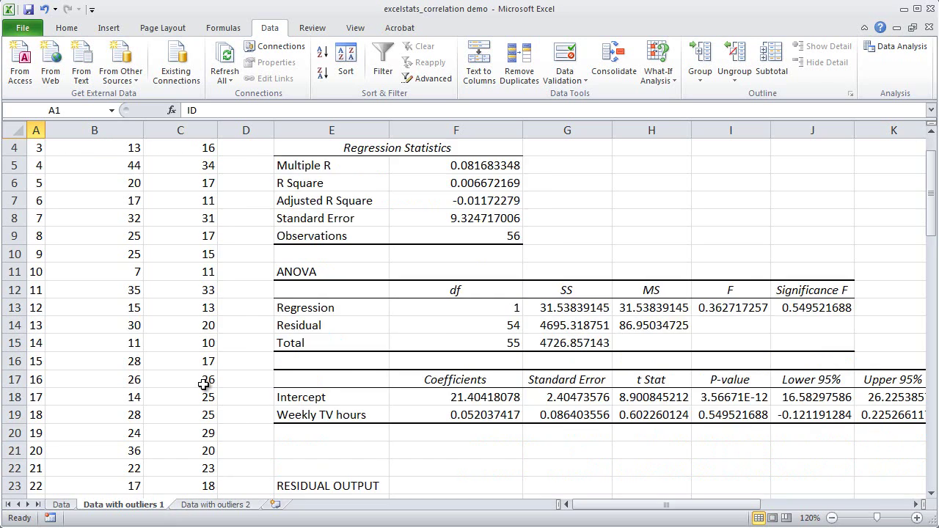
scroll(203, 383, down, 4)
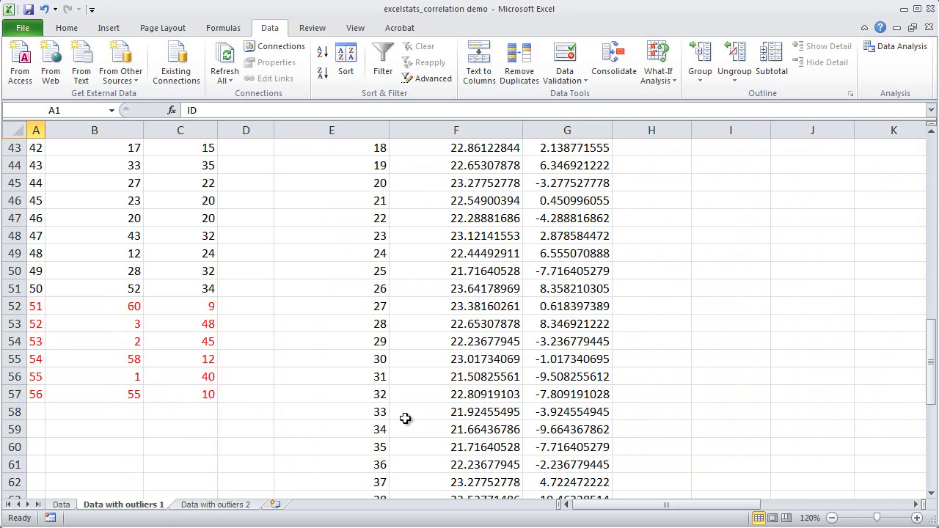
scroll(373, 371, up, 14)
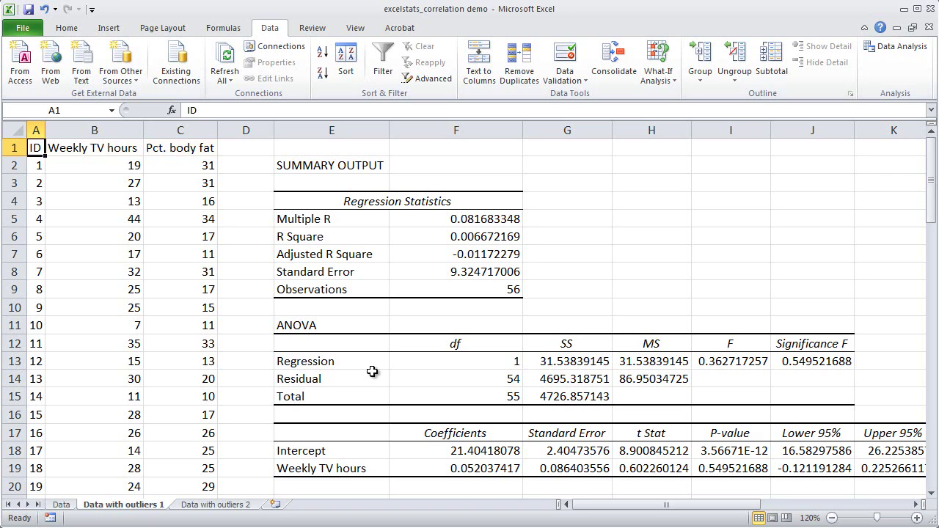
scroll(372, 372, down, 14)
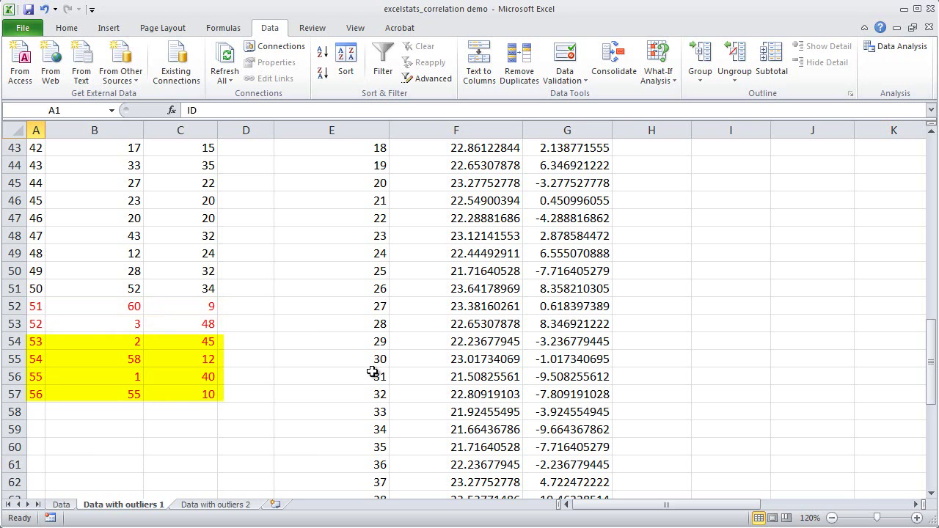
scroll(373, 371, up, 14)
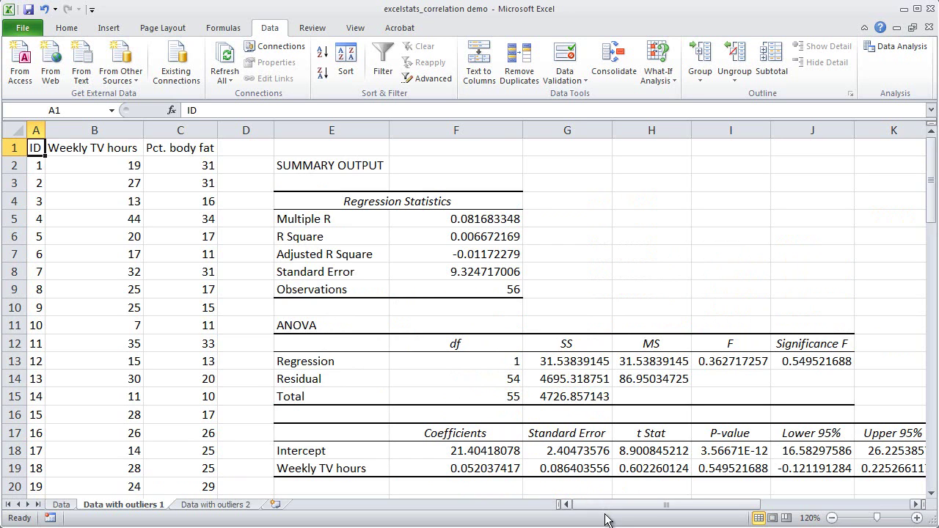
- Compare the line fit plot on the Data with outliers 1 sheet with its regression statistics and P-value
drag(610, 505, 747, 509)
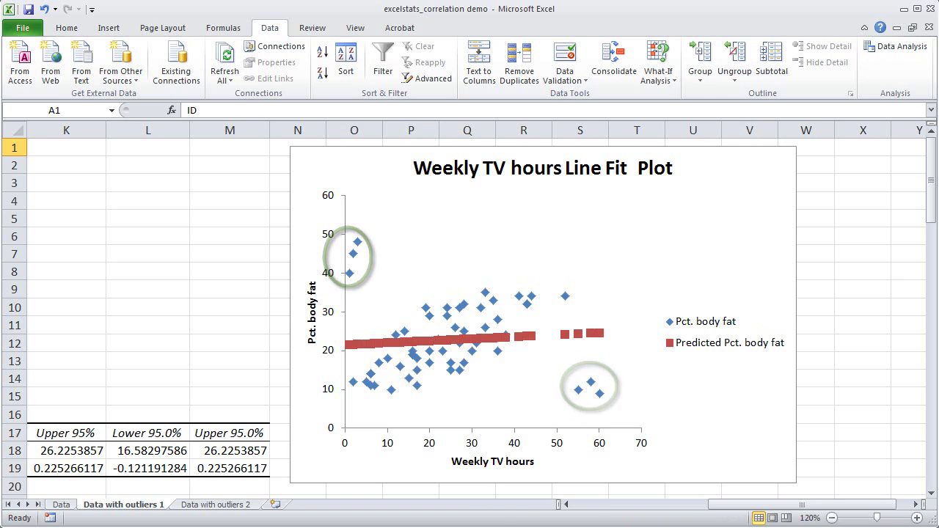
drag(783, 509, 648, 509)
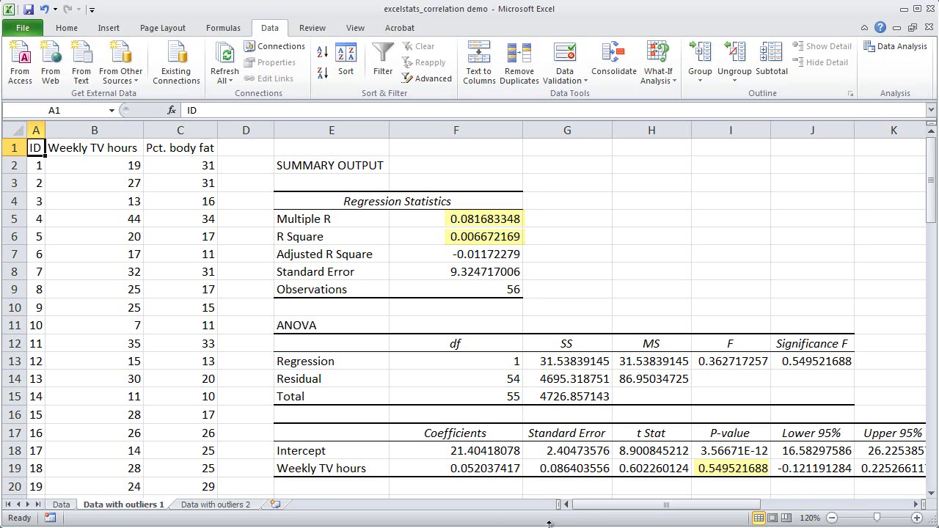
drag(593, 505, 735, 510)
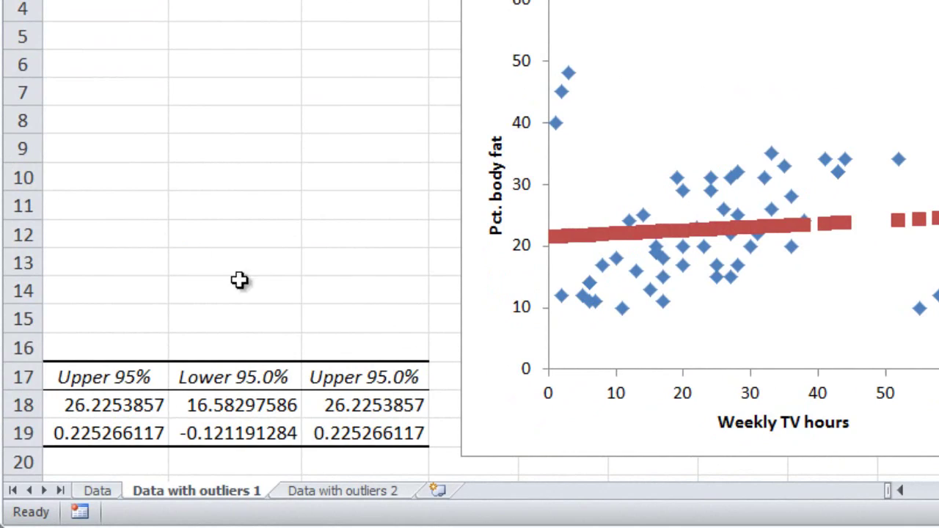
- Open the Data with outliers 2 sheet and examine the red outlier row, the regression summary and the line fit plot
click(382, 494)
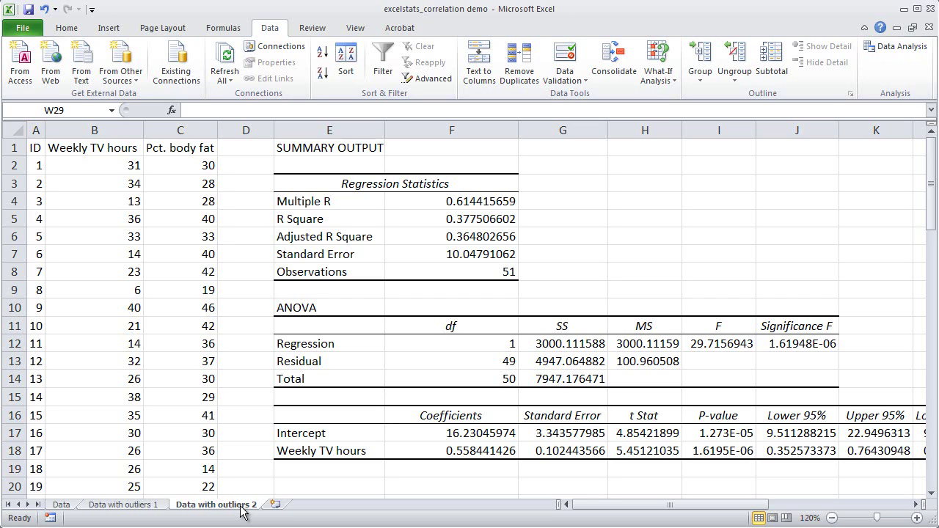
scroll(191, 320, down, 13)
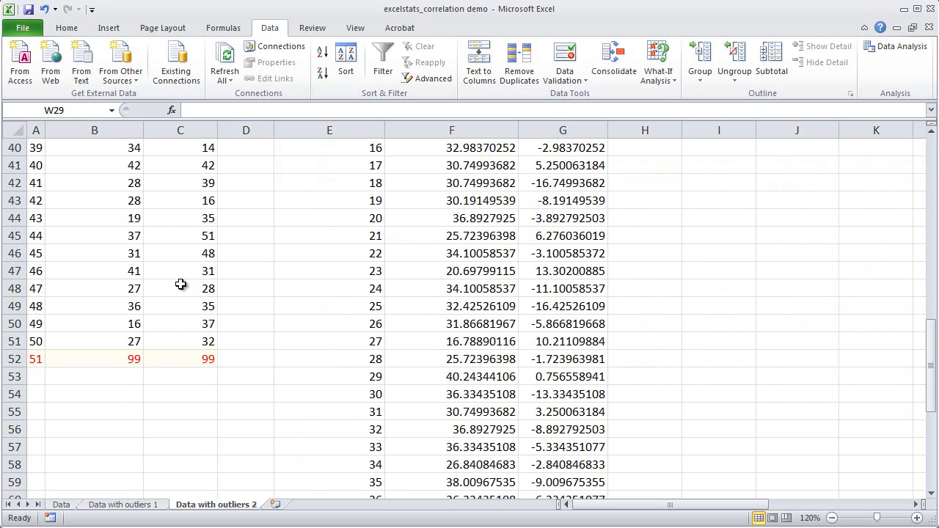
scroll(180, 284, up, 13)
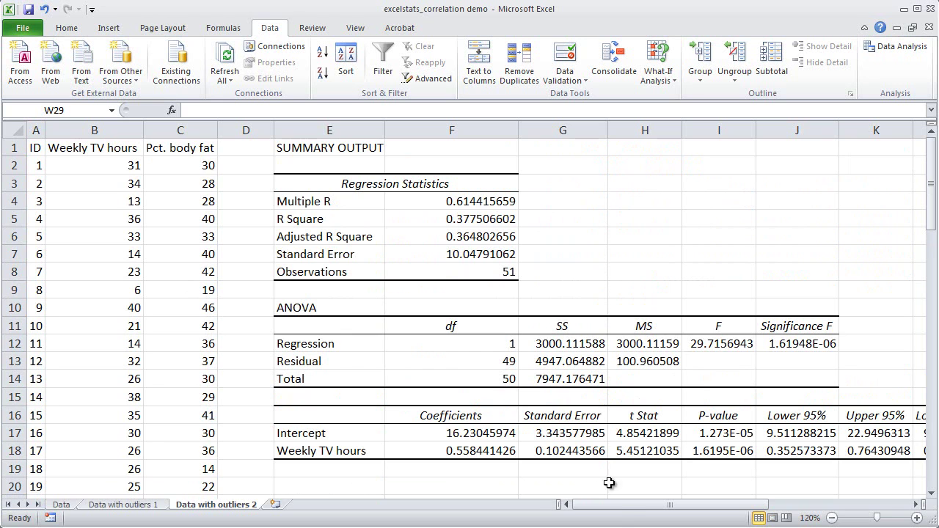
drag(618, 506, 764, 515)
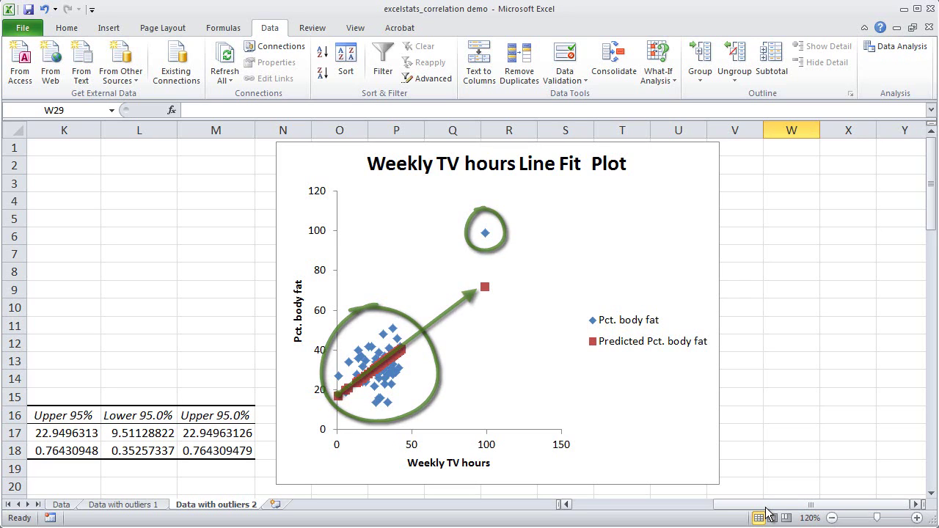
drag(766, 507, 587, 512)
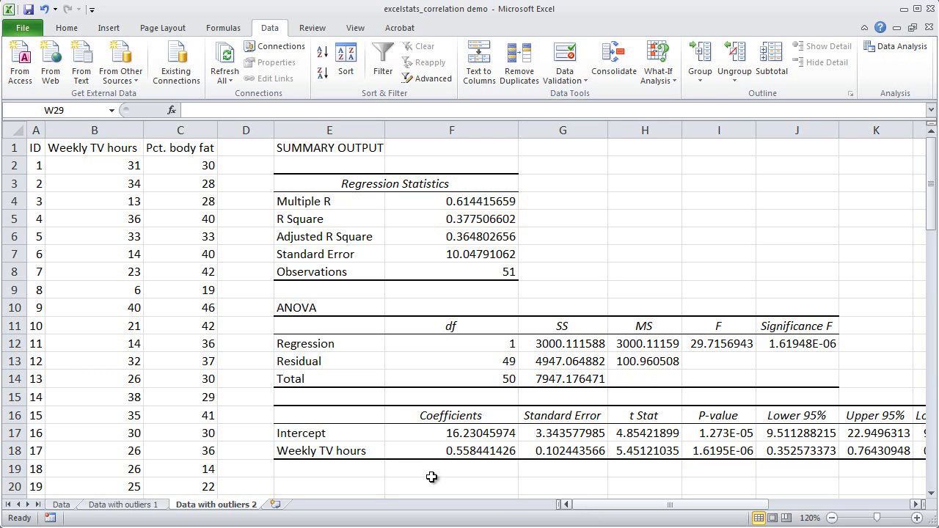
- Compare the outlier in row 52 of the Data with outliers 2 sheet with its point on the line fit plot
scroll(465, 381, down, 13)
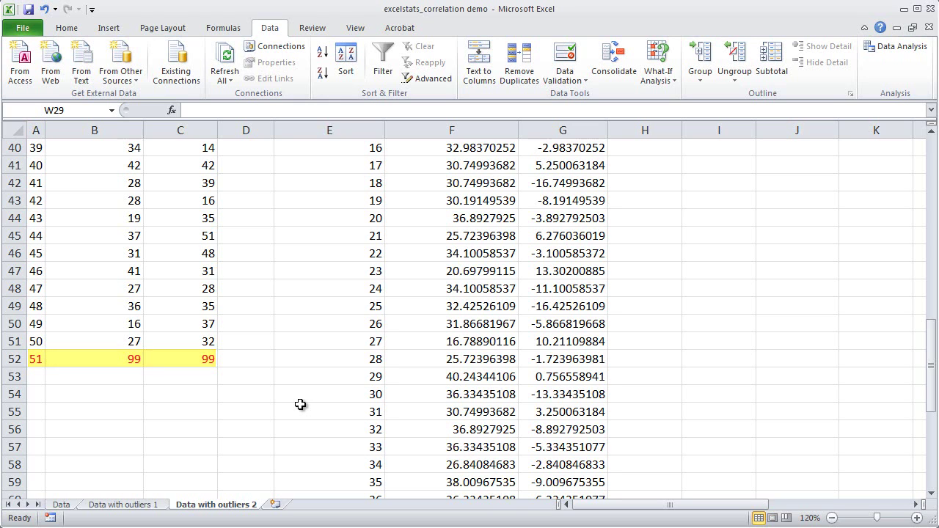
scroll(300, 405, up, 13)
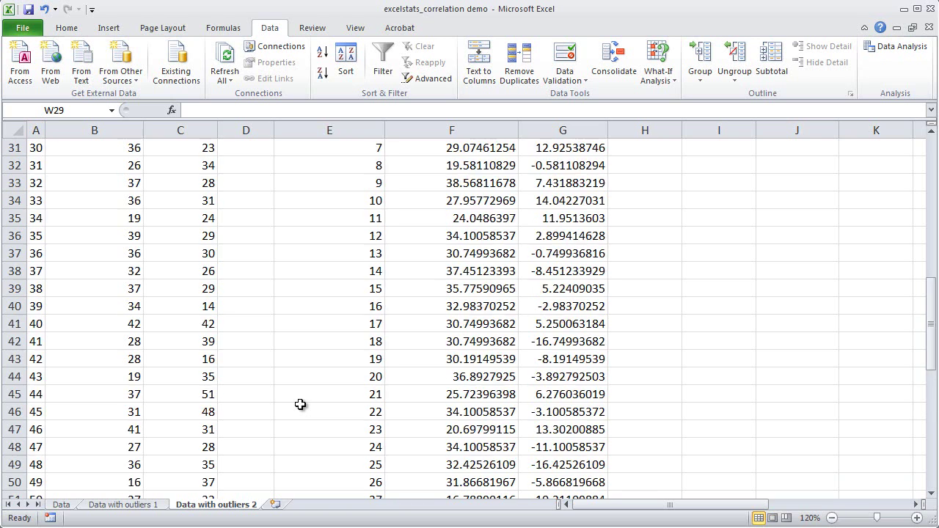
drag(716, 504, 843, 504)
scroll(808, 379, down, 6)
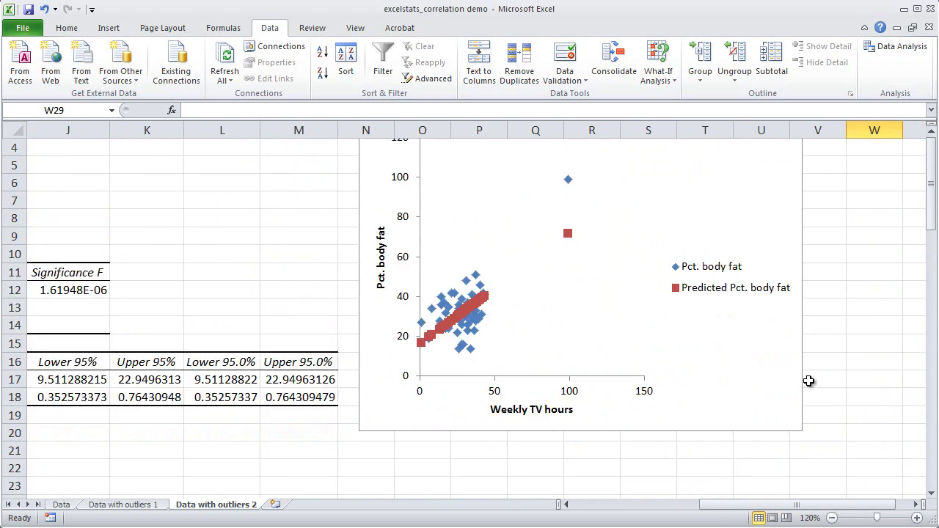
scroll(809, 379, down, 1)
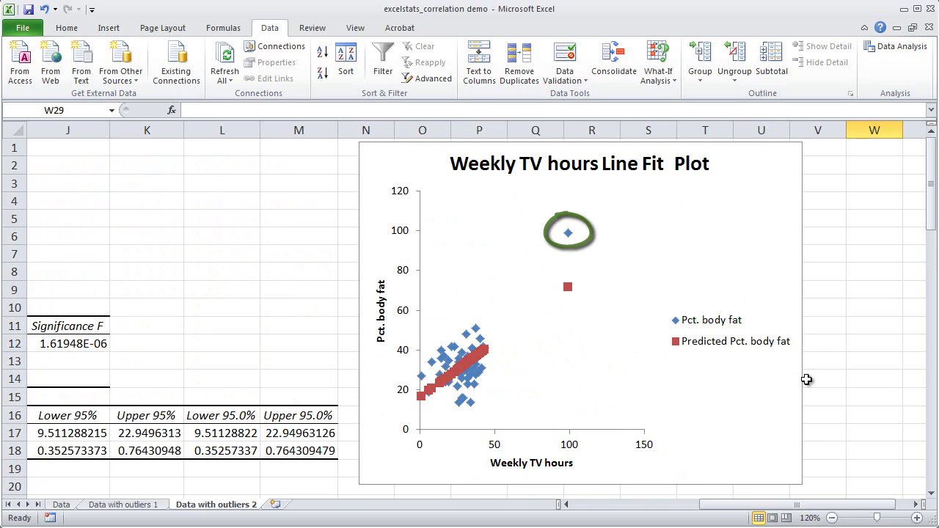
- Switch to the PowerPoint slide show with the data analysis procedure decision chart and advance it to highlight "How many variables?"
click(123, 504)
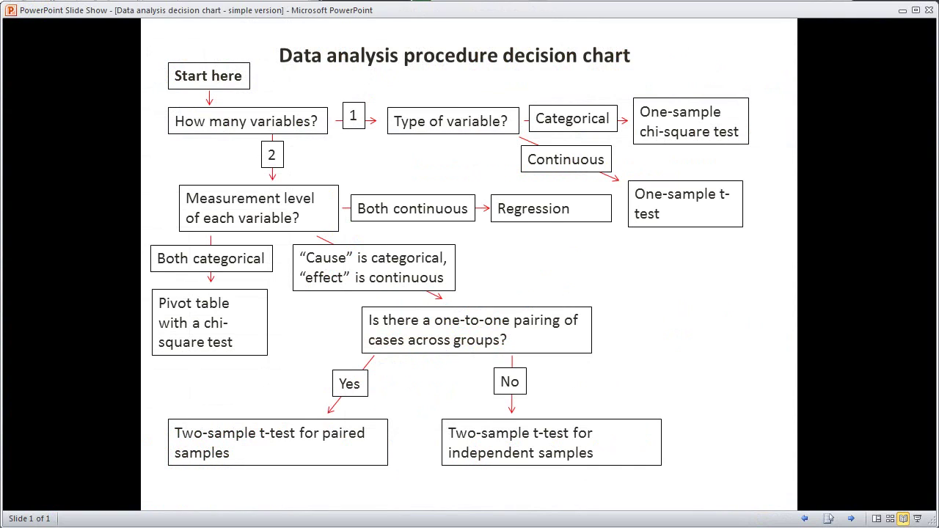
key(space)
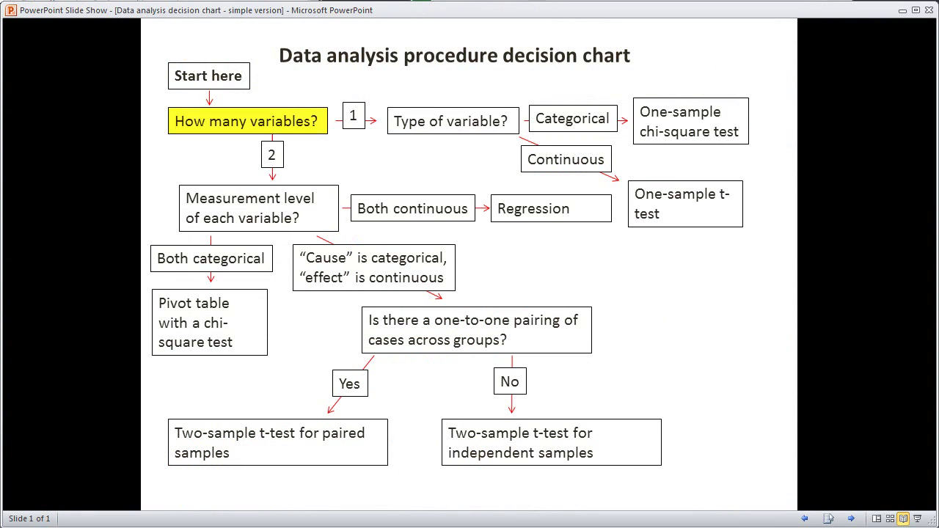